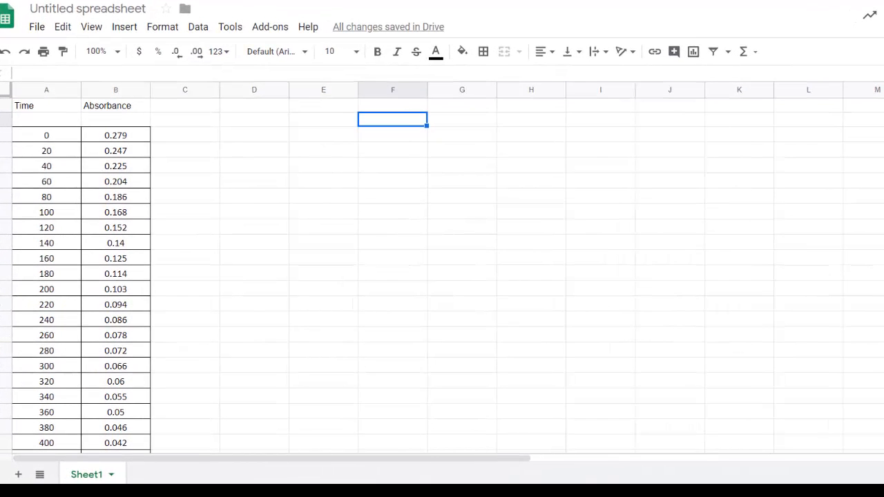
Step: Copy the Time column from its heading in A1 down to the 900 value in A48
scroll(442, 276, "down", 10)
scroll(442, 276, "up", 12)
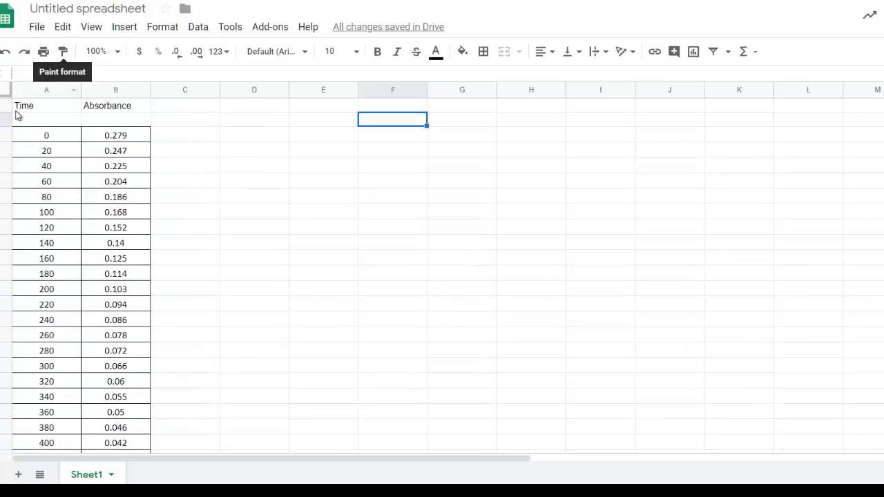
left_click_drag(21, 108, 21, 120)
left_click_drag(20, 162, 43, 402)
key("ctrl+c")
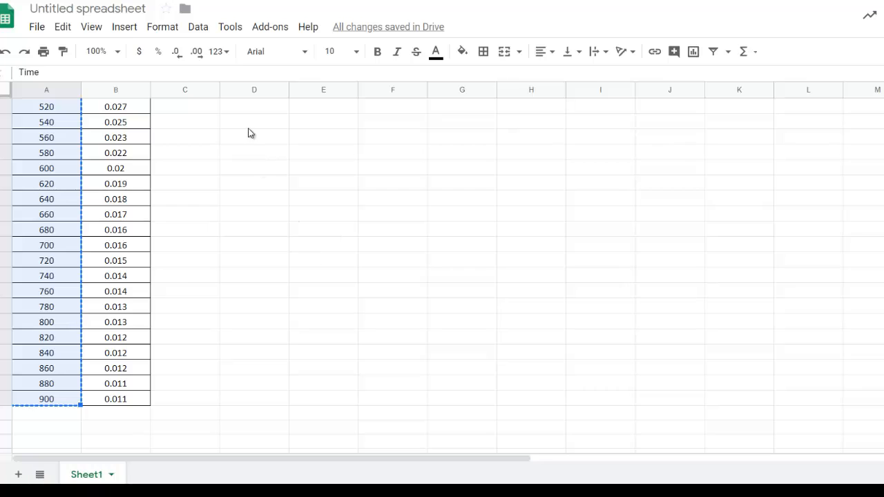
left_click(249, 107)
key("ctrl+v")
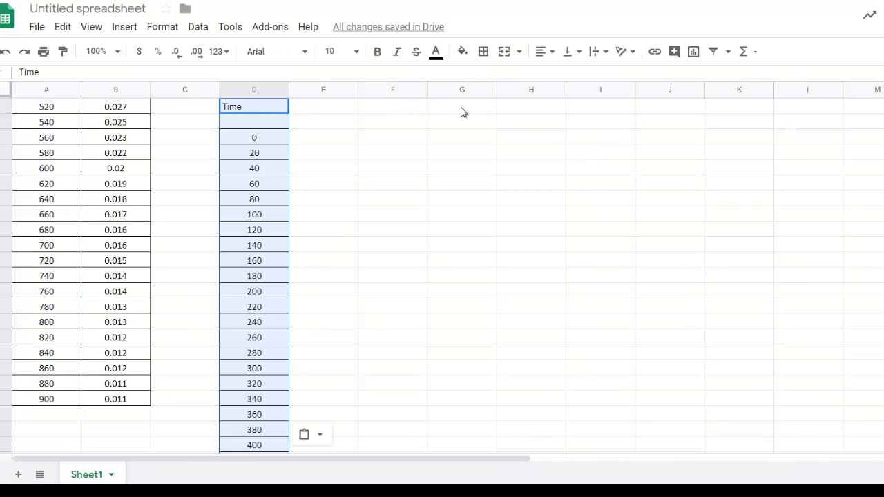
key("ctrl+z")
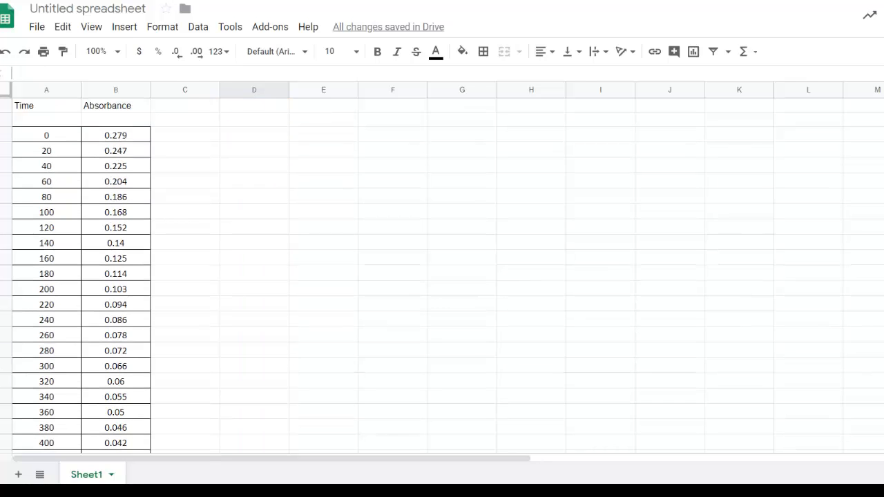
Step: Paste the copied Time column into columns D and G, starting at D1 and G1
key("ctrl+v")
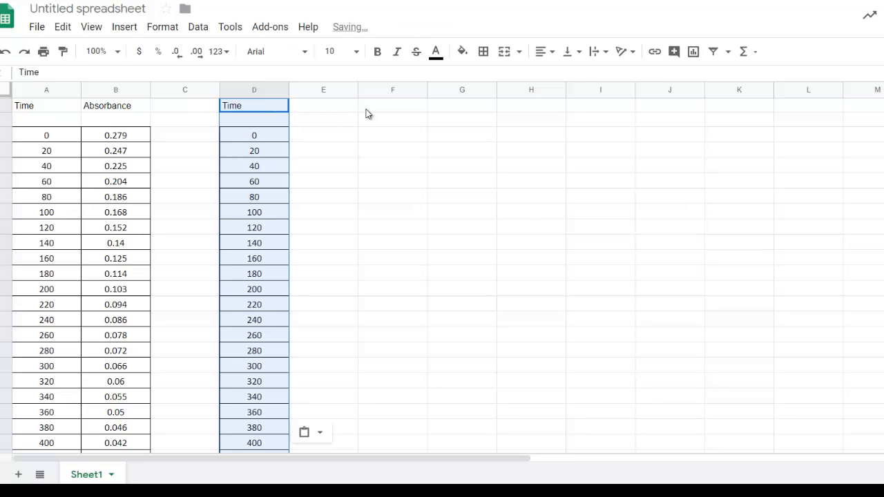
left_click(449, 111)
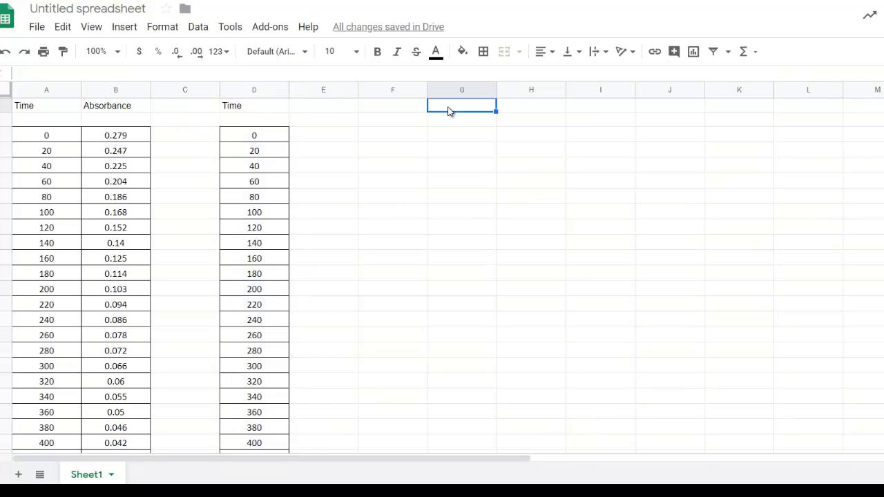
key("ctrl+v")
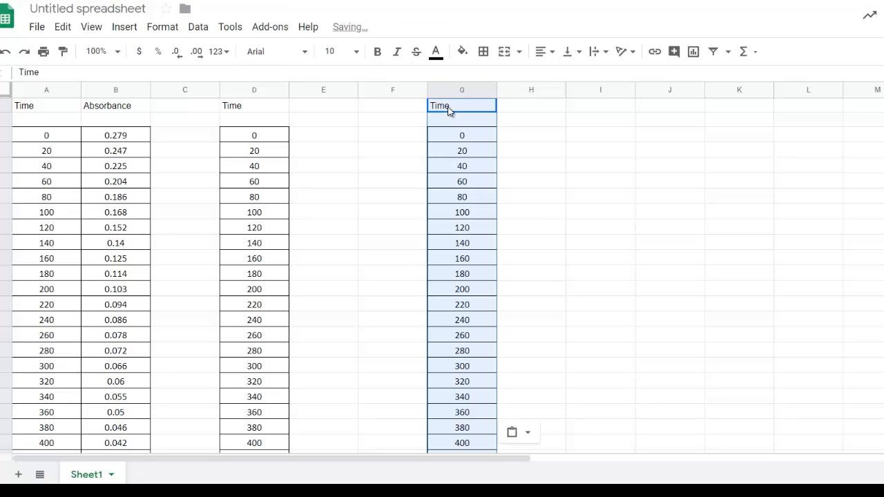
Step: Enter the heading "ln(abosrbance)" in cell E1 beside the second Time column
left_click(313, 108)
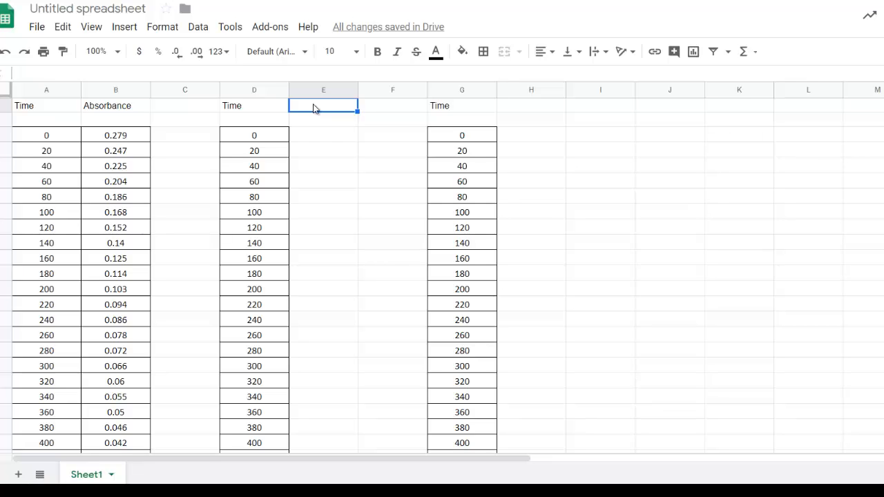
type("ln(a")
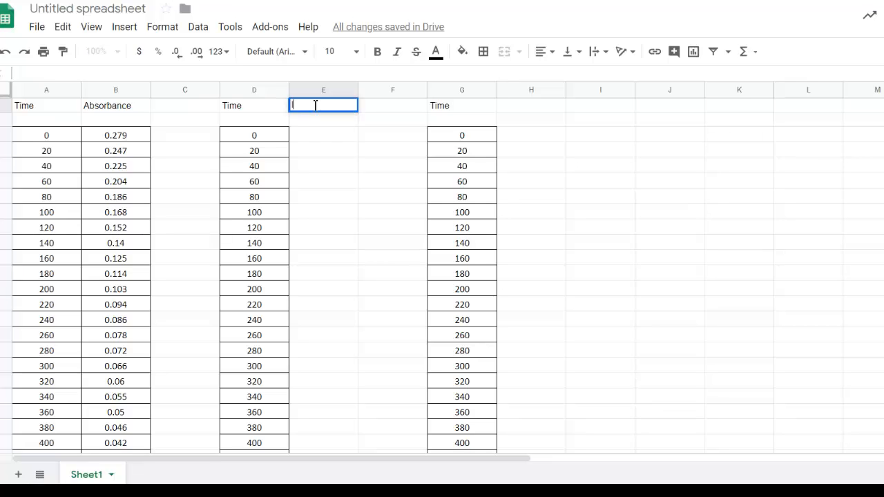
type("b")
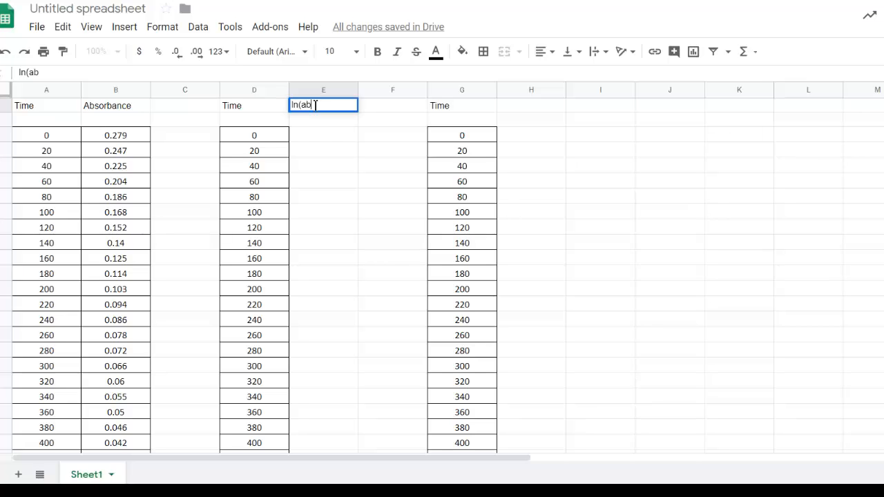
type("osrbance)")
key("Return")
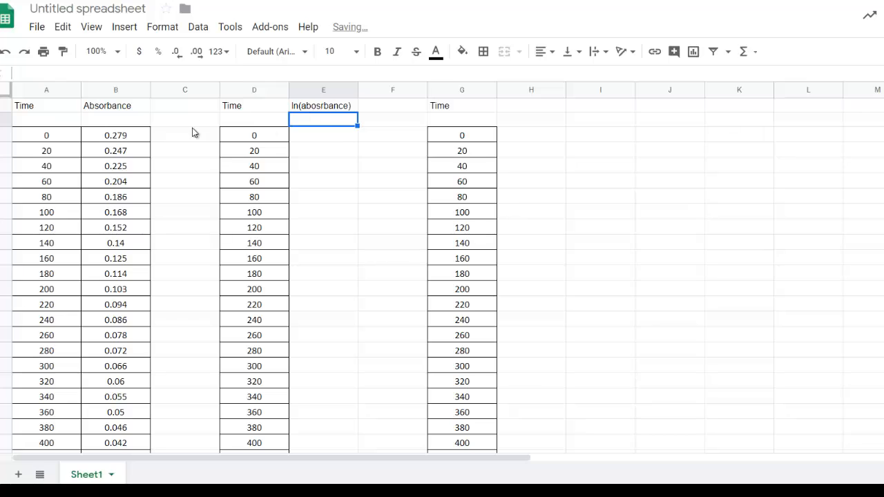
Step: Enter the formula =ln(B3) in cell E3 to take the natural log of the first absorbance value
left_click(330, 136)
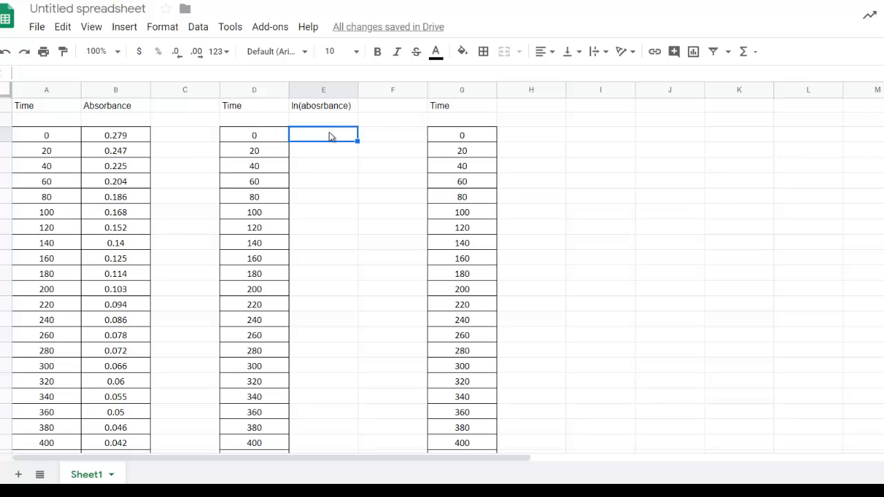
type("=l")
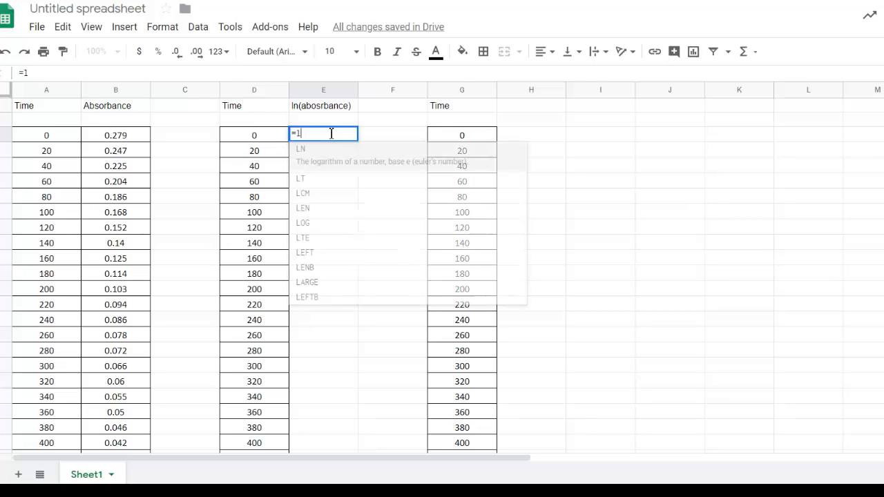
type("n")
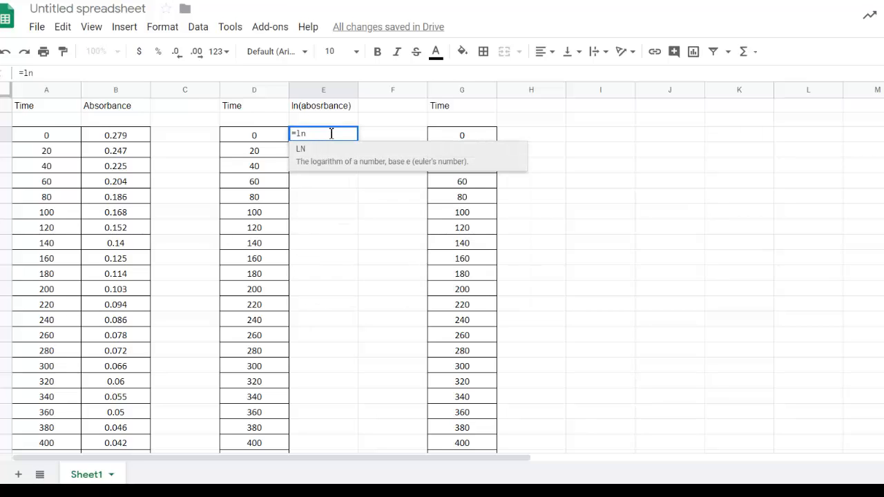
type("(")
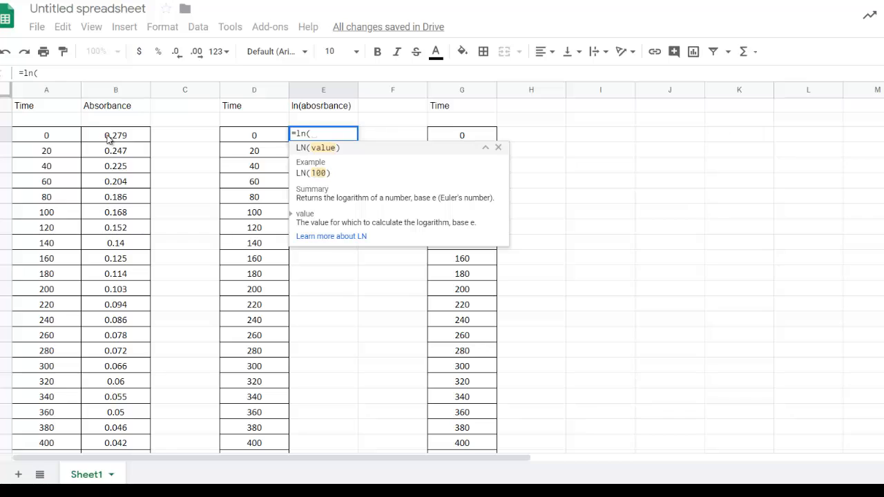
left_click(109, 139)
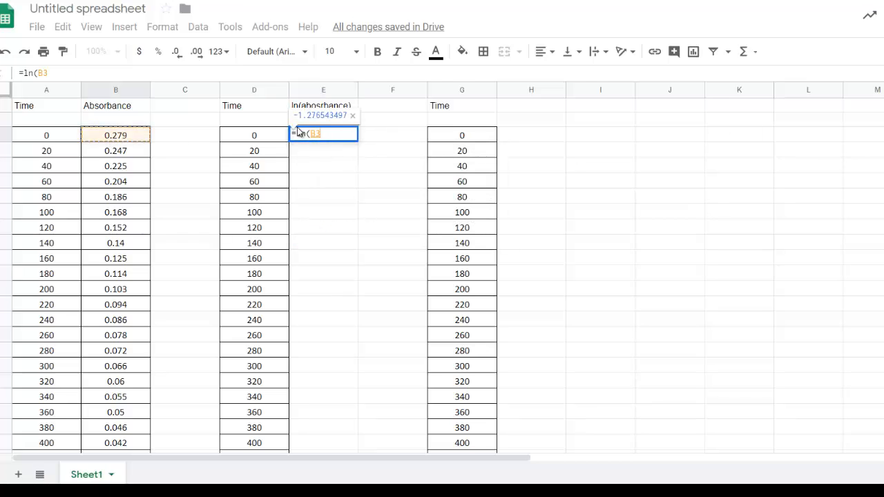
key("Return")
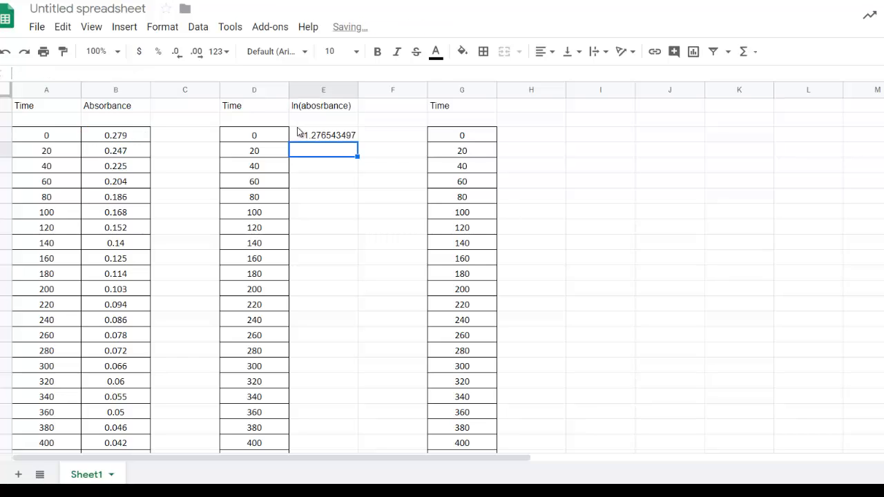
Step: Fill the natural log formula from E3 down to E48, the row for time 900
left_click(337, 138)
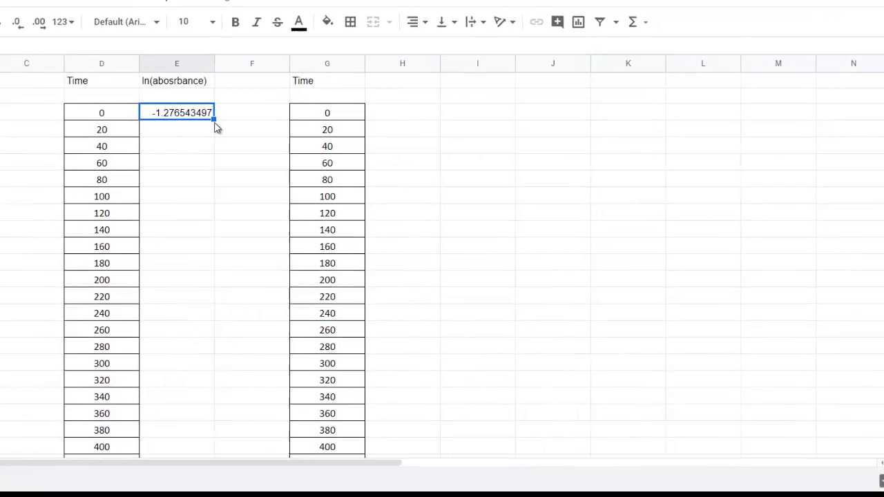
left_click_drag(107, 102, 85, 373)
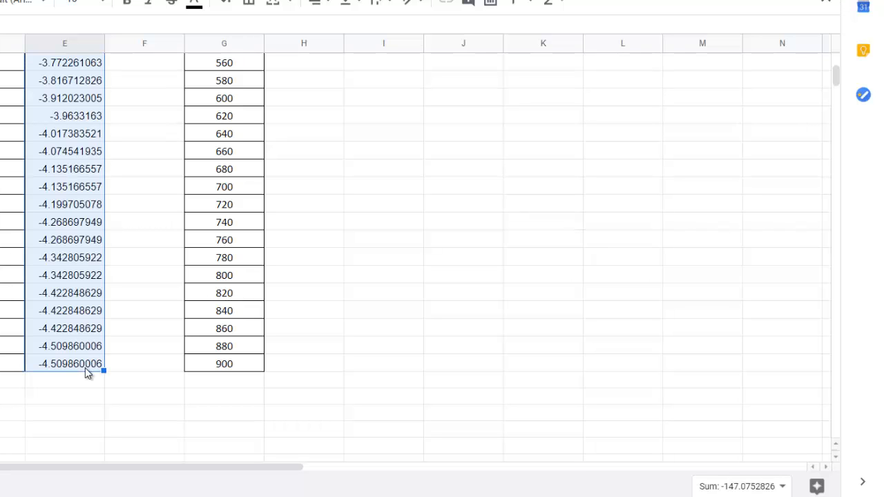
left_click(65, 311)
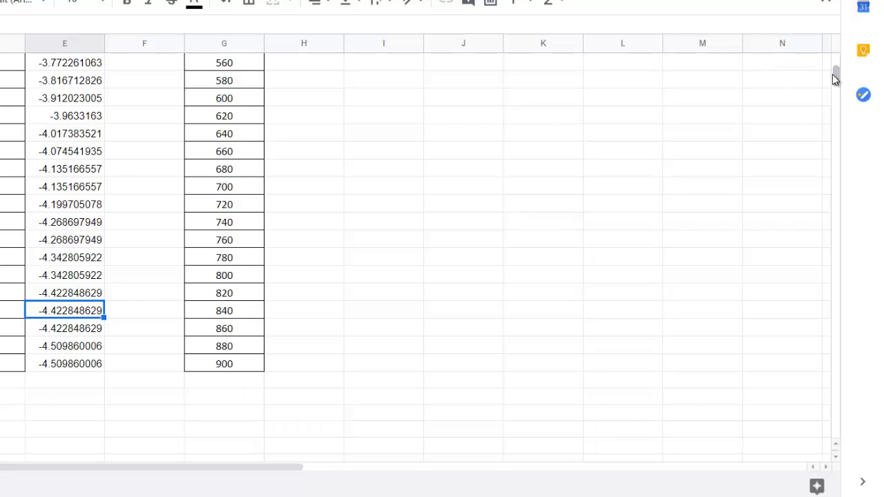
Step: Enter the heading "1/Absorbance" in cell H1 beside the third Time column
left_click_drag(834, 71, 834, 40)
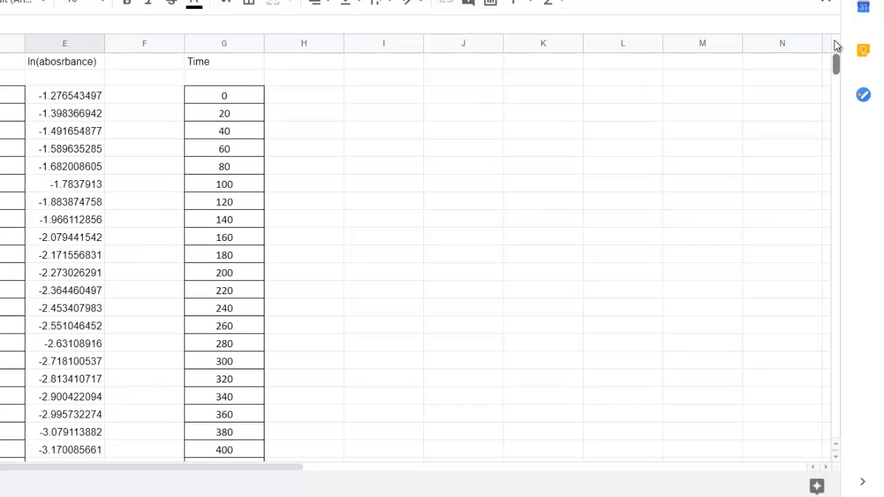
left_click(290, 65)
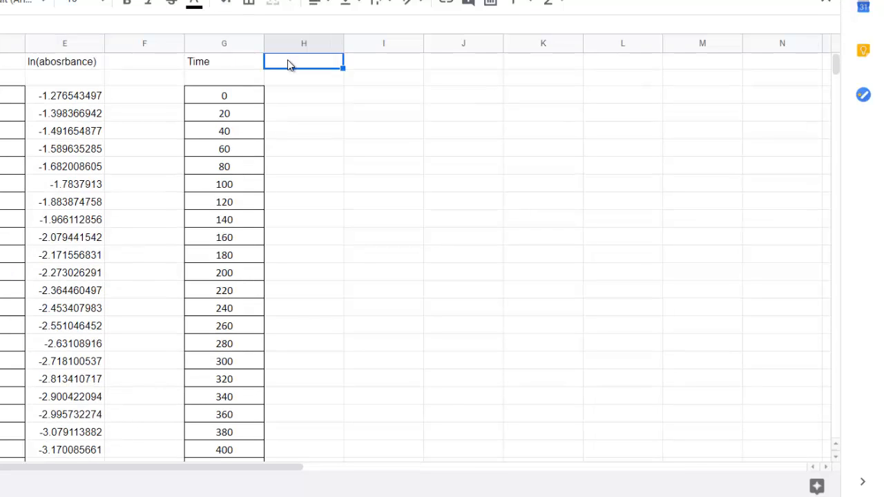
type("1/Ab")
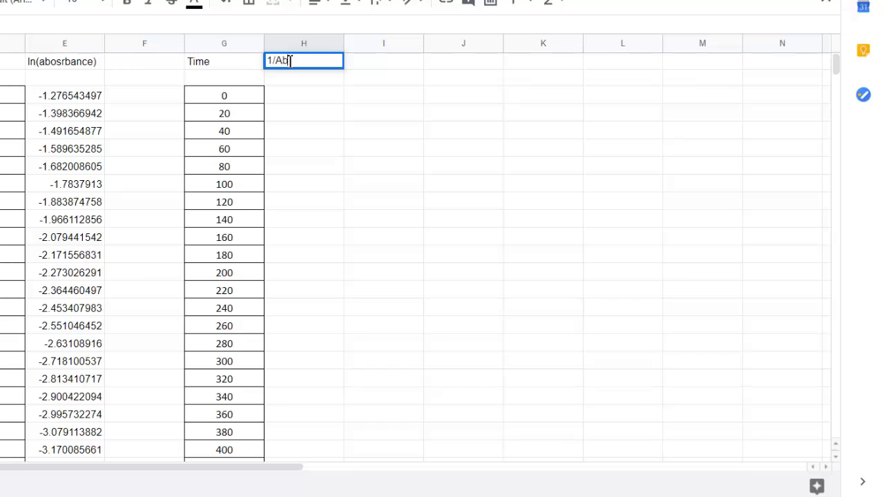
type("sorbance")
Step: Enter the formula =1/B3 in cell H3 to calculate the reciprocal of the first absorbance value
left_click(303, 101)
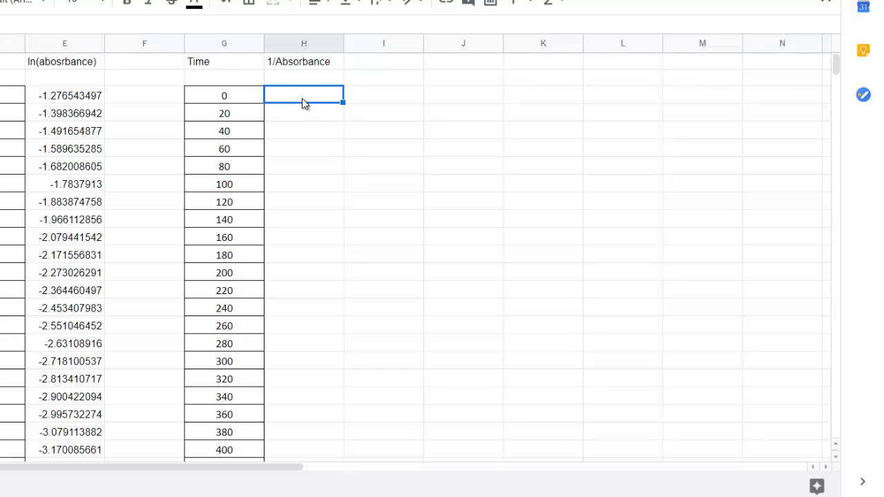
type("=")
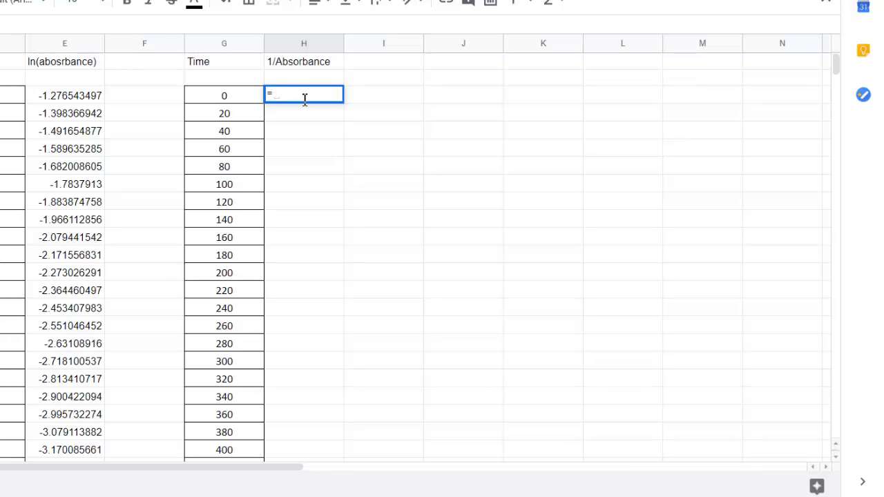
type("1/")
type("D3")
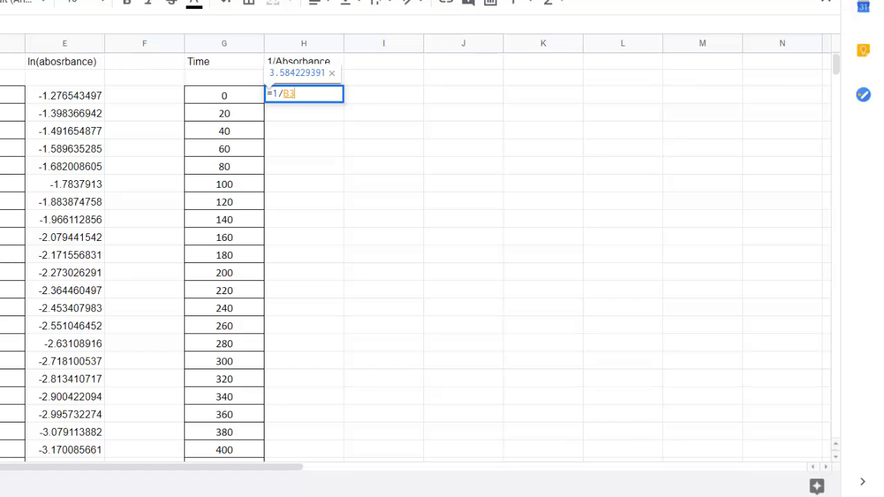
key("Return")
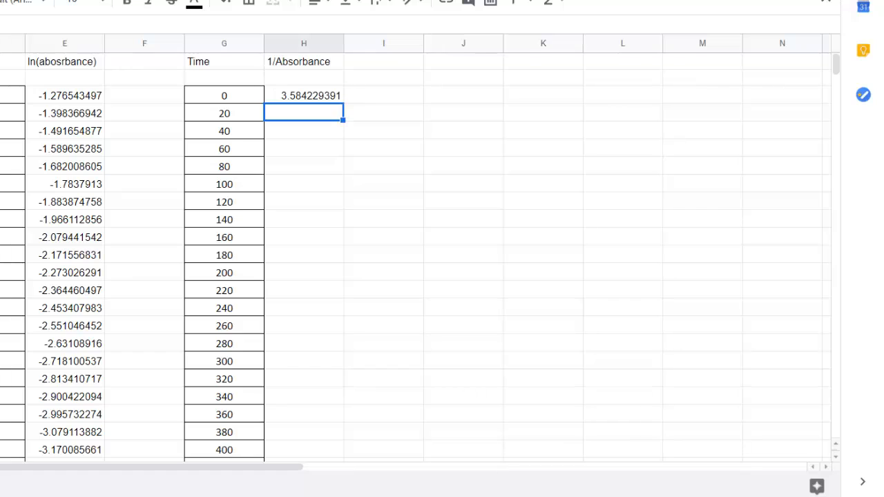
Step: Fill the reciprocal formula from H3 down to H48, the row for time 900
left_click(294, 97)
left_click_drag(343, 101, 341, 249)
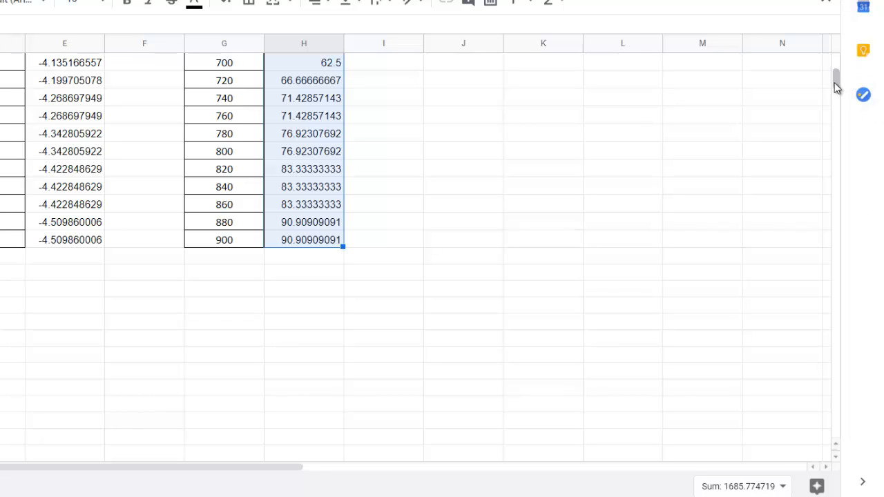
left_click_drag(837, 83, 835, 67)
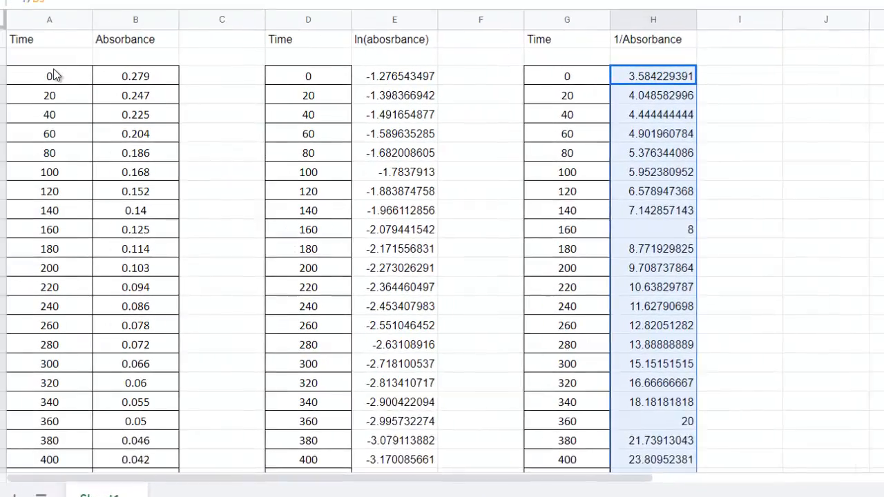
Step: Insert a chart of the first Time and Absorbance data in the range A3:B48
left_click(54, 73)
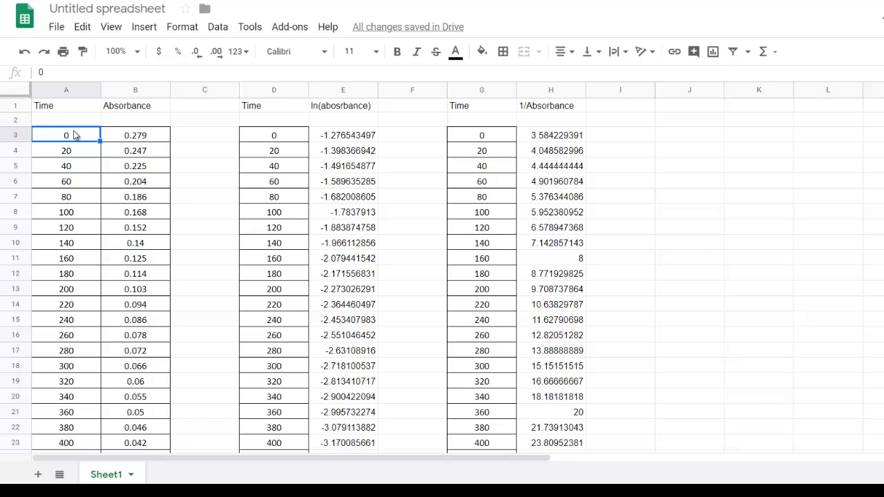
left_click_drag(76, 135, 166, 262)
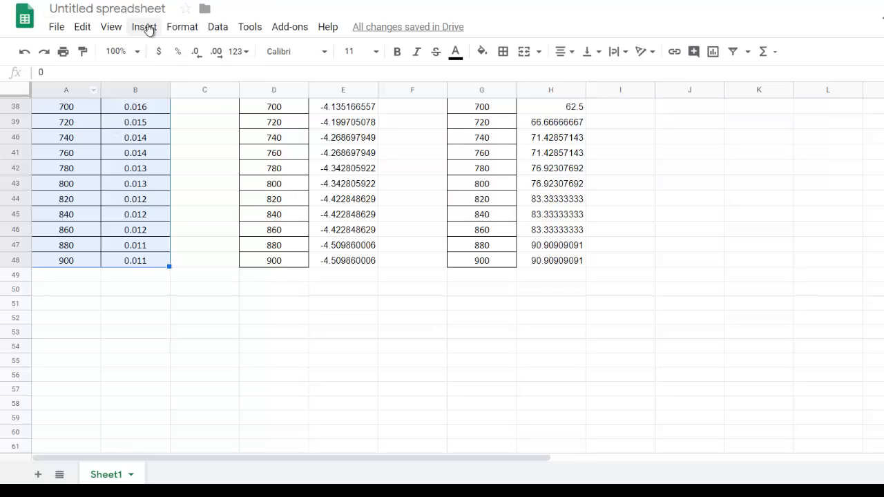
left_click(144, 27)
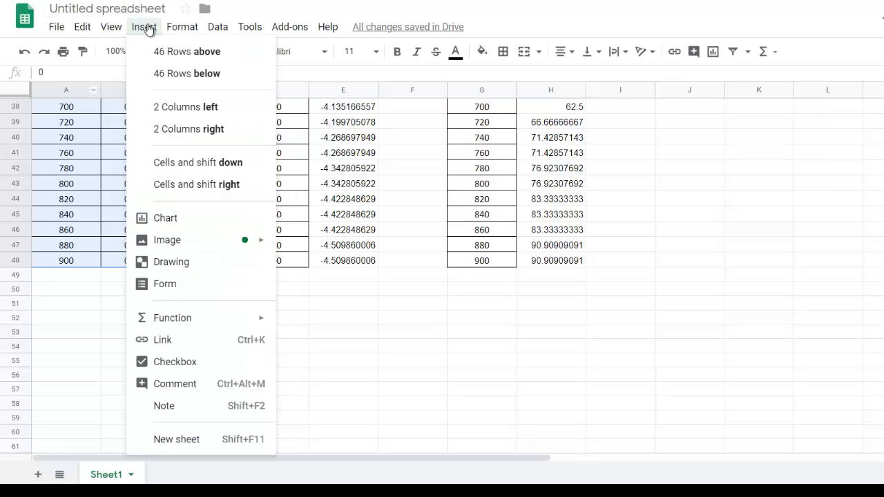
left_click(171, 221)
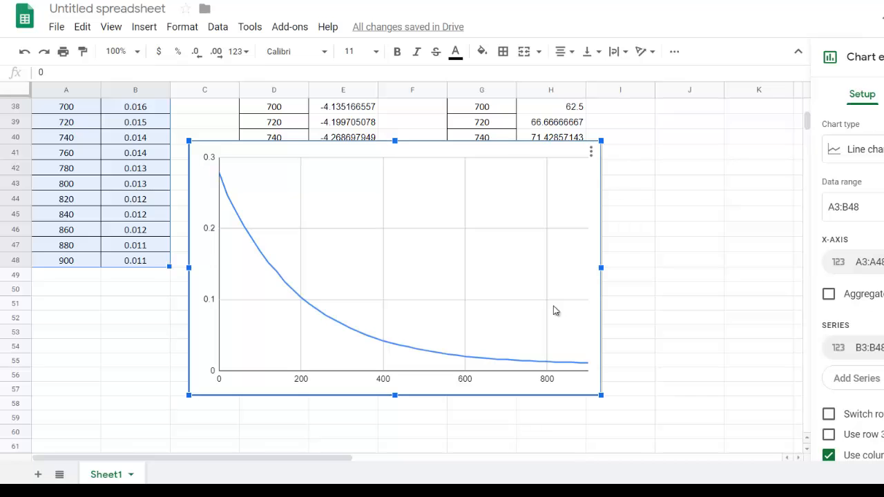
Step: Set the chart title to "Absorbance vs Time for Decoloca"
left_click(829, 46)
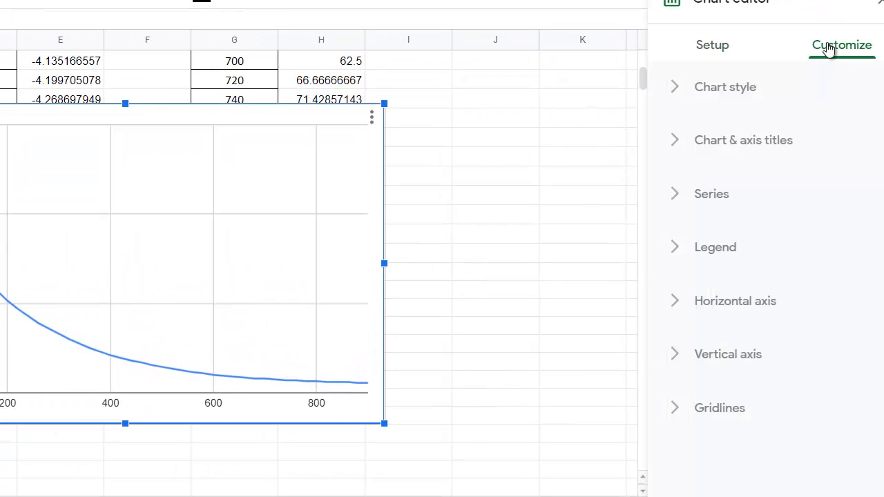
left_click(727, 141)
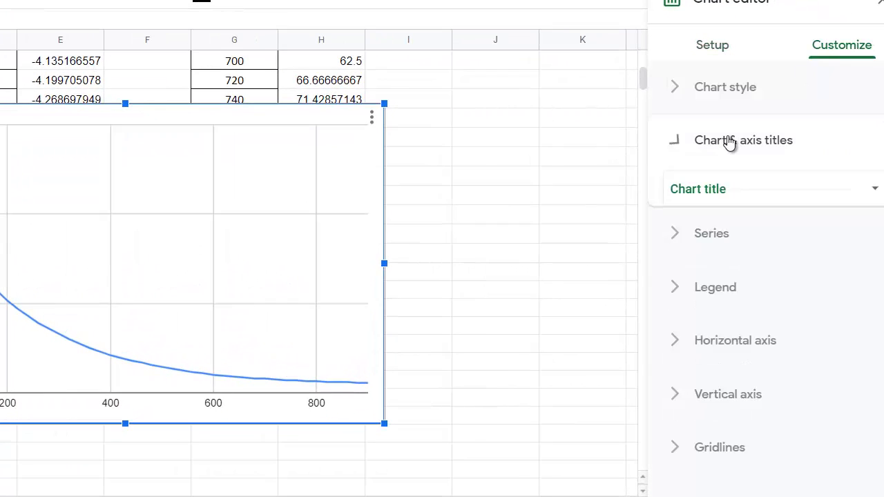
left_click(707, 277)
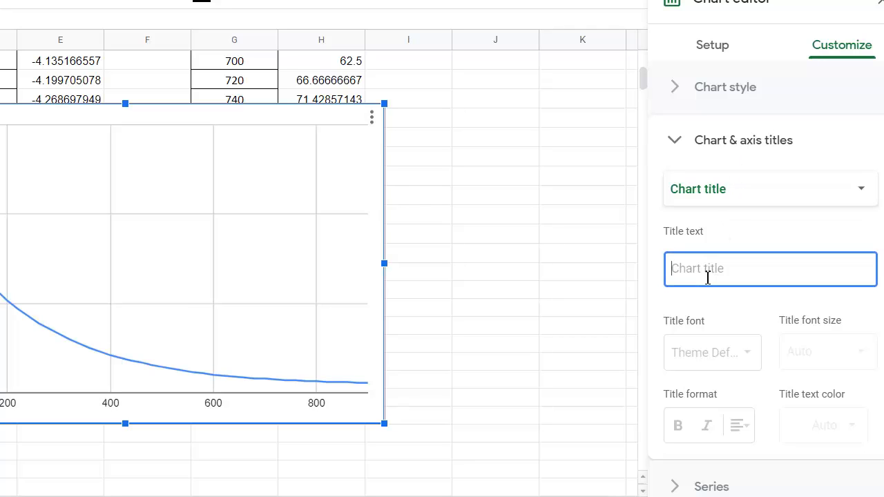
type("Abo")
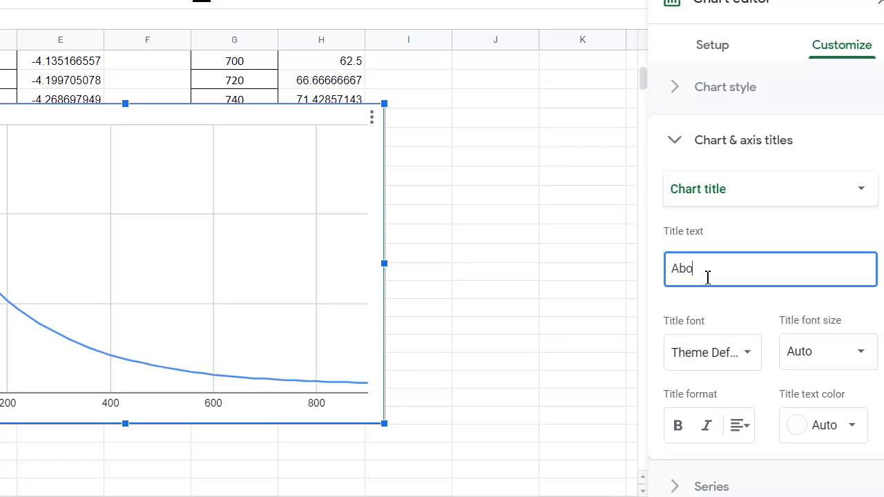
key("BackSpace")
type("sor")
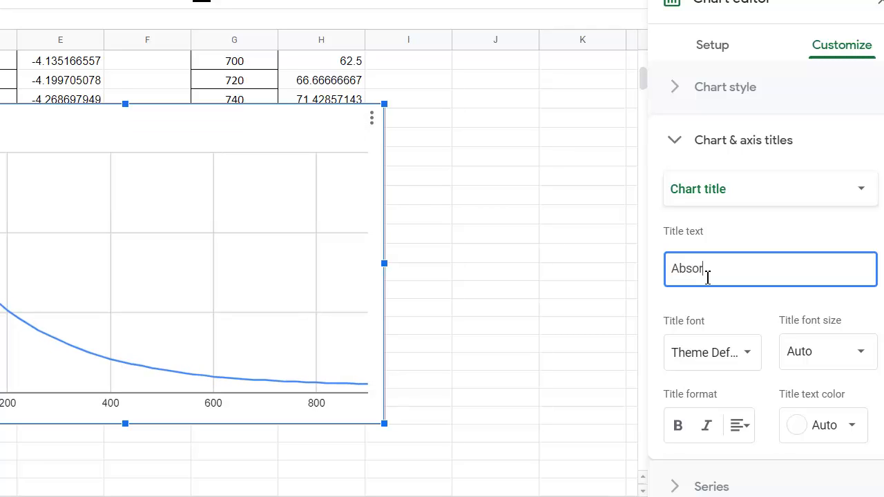
type("bance vs Time for")
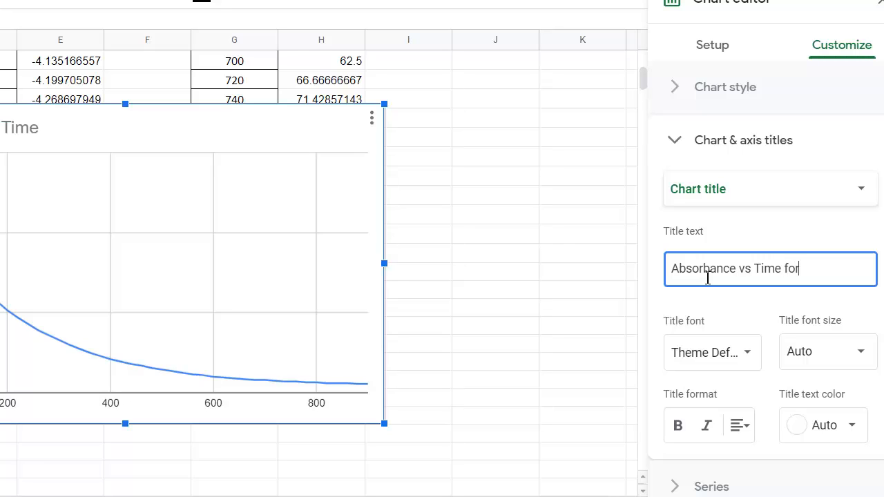
type(" Decolocat")
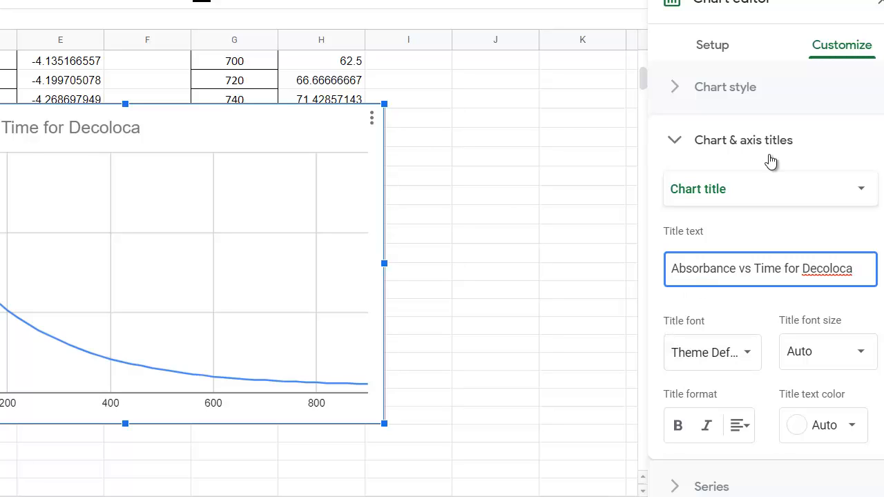
Step: Set the absorbance chart's horizontal axis title to "Time (s)"
left_click(744, 189)
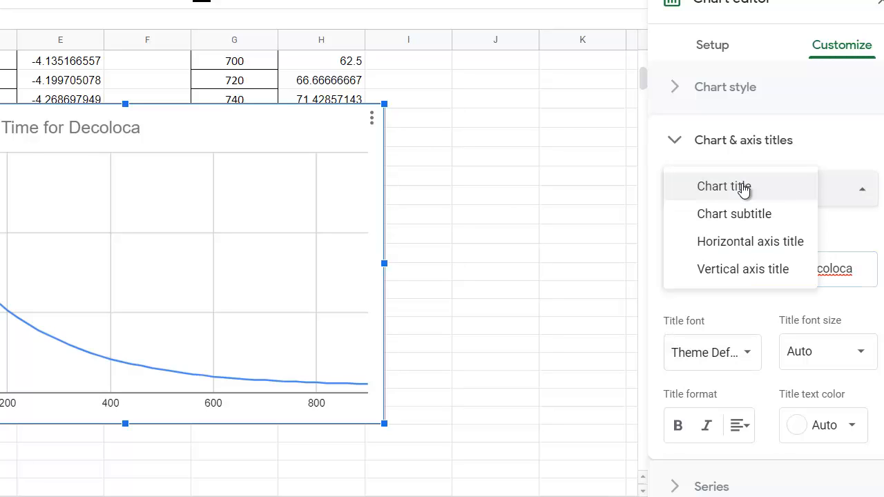
left_click(746, 243)
left_click(717, 271)
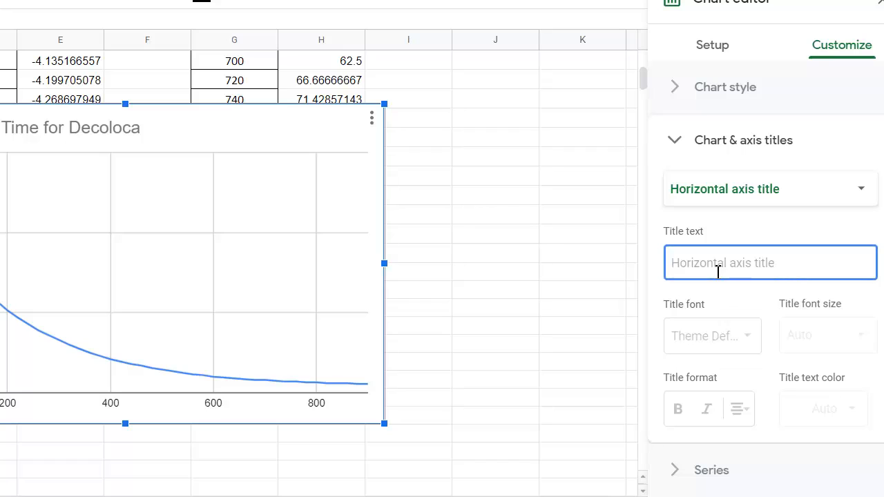
type("Time (s)")
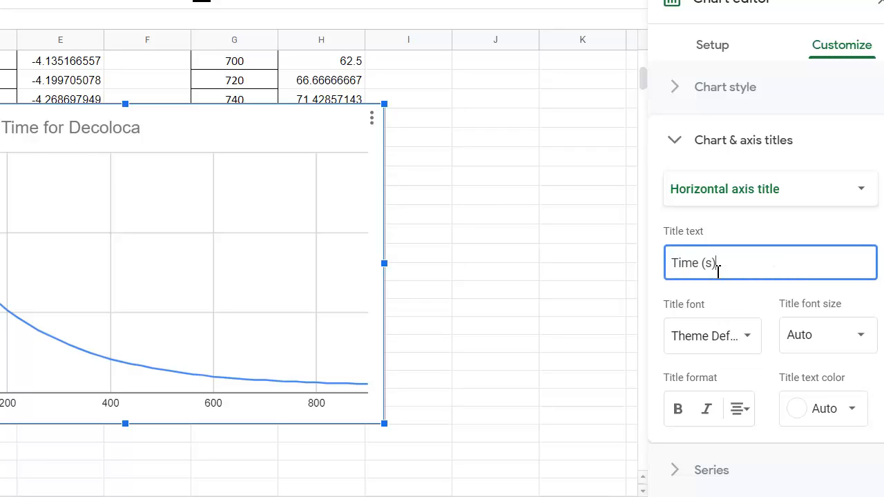
Step: Set the absorbance chart's vertical axis title to "Absorbance" and close the chart editor
left_click(718, 187)
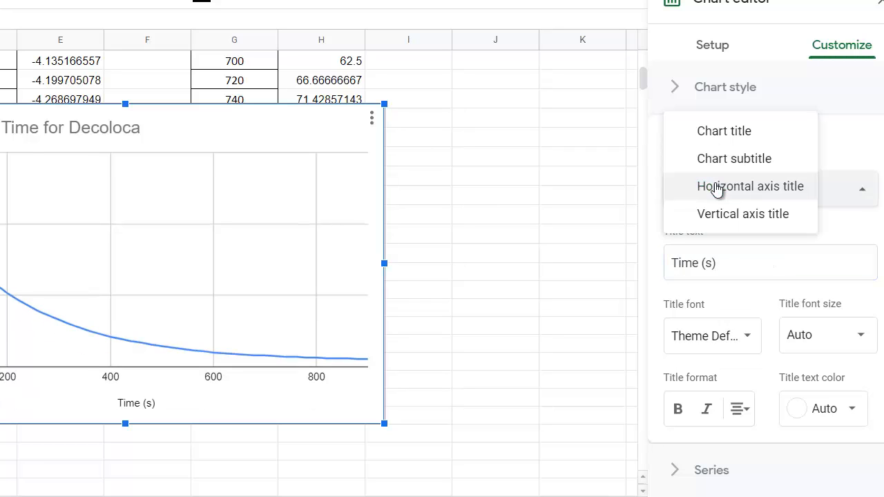
left_click(723, 214)
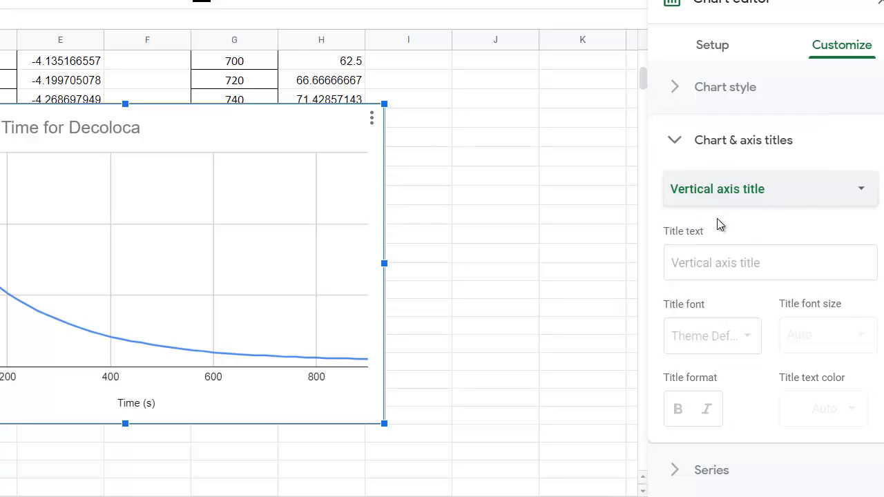
left_click(707, 271)
type("Abso")
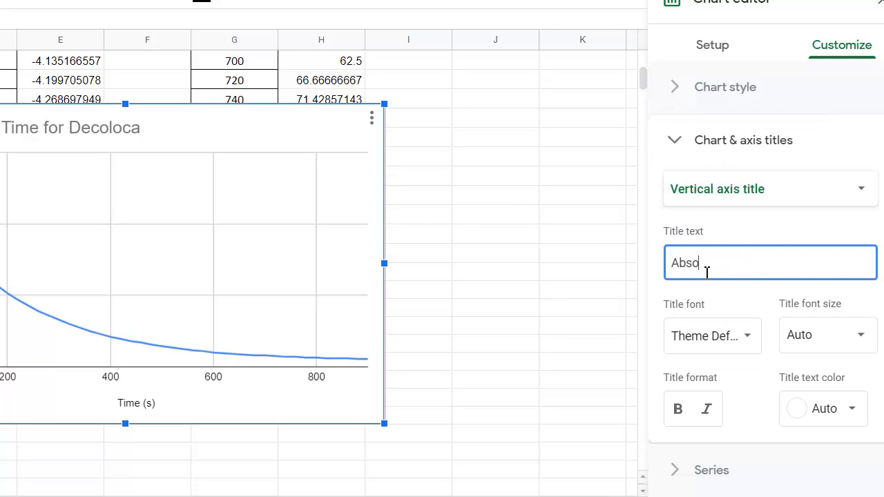
type("rbance")
left_click(508, 266)
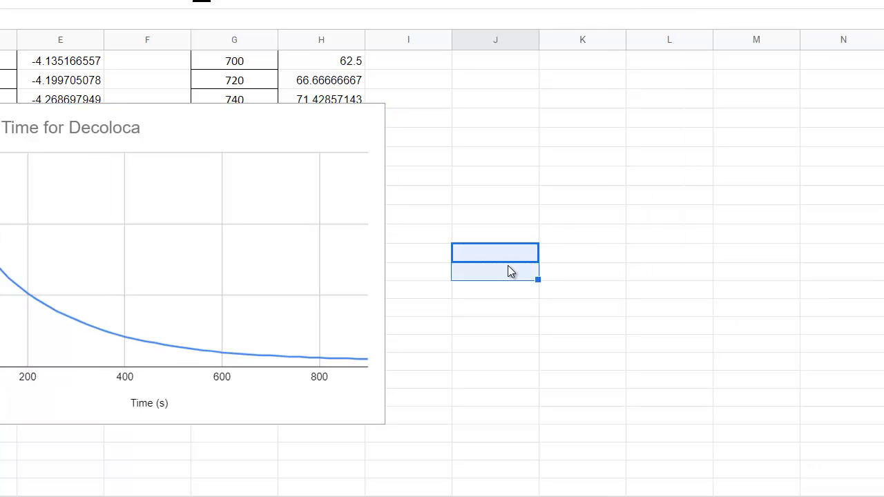
Step: Add a trendline to the absorbance chart's series and move the chart below the data columns
left_click(345, 163)
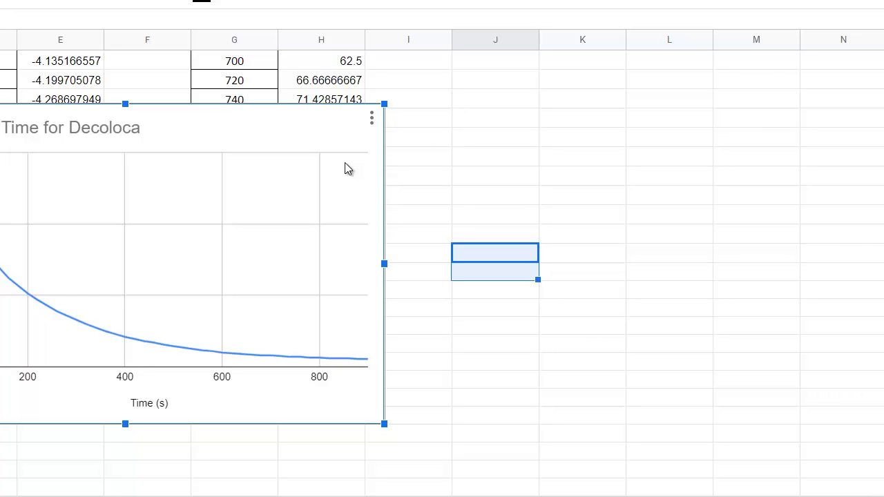
double_click(44, 275)
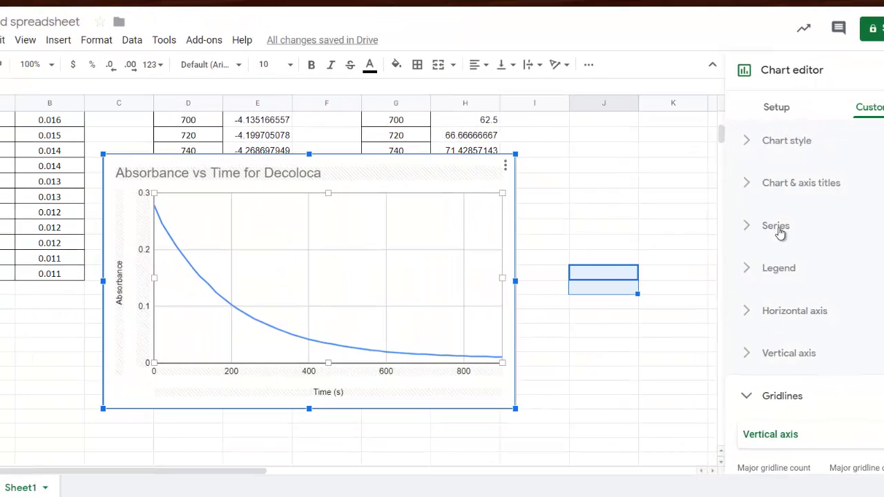
left_click(776, 227)
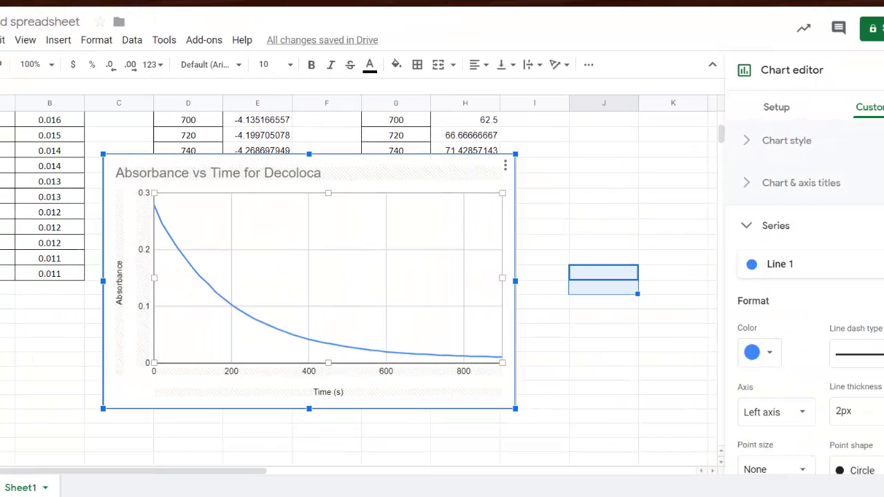
scroll(804, 290, "down", 4)
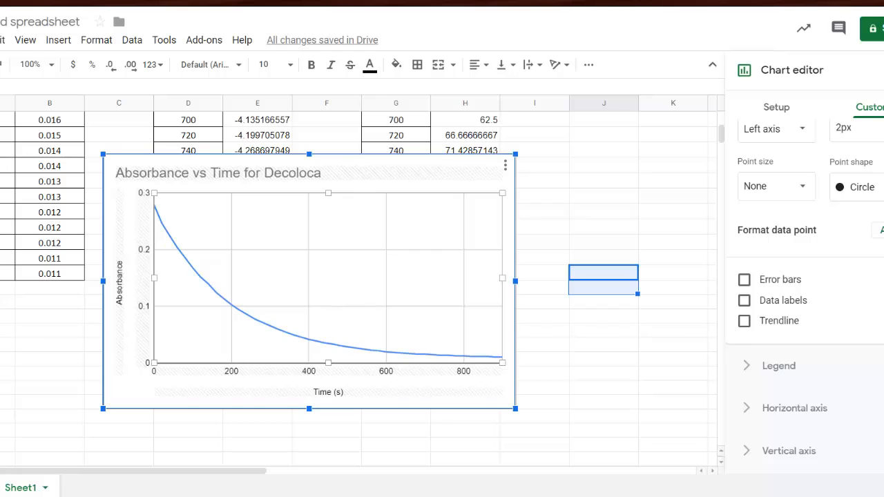
scroll(804, 290, "up", 2)
scroll(804, 290, "down", 2)
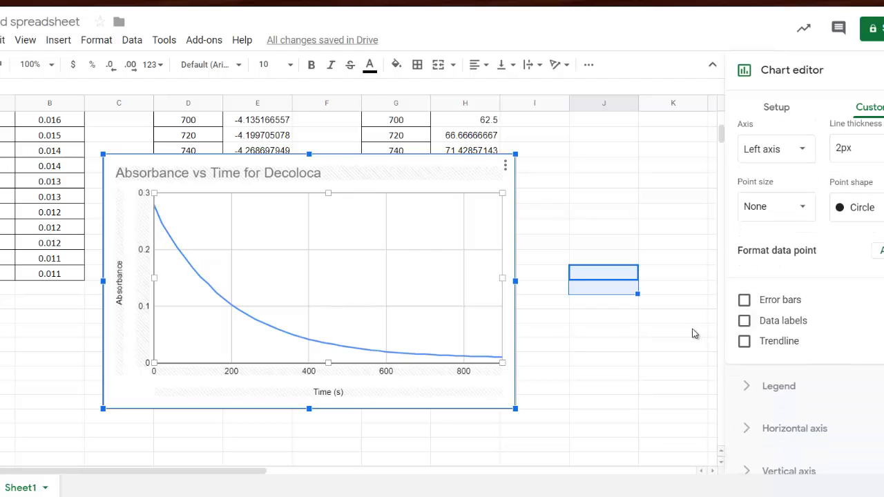
left_click(744, 341)
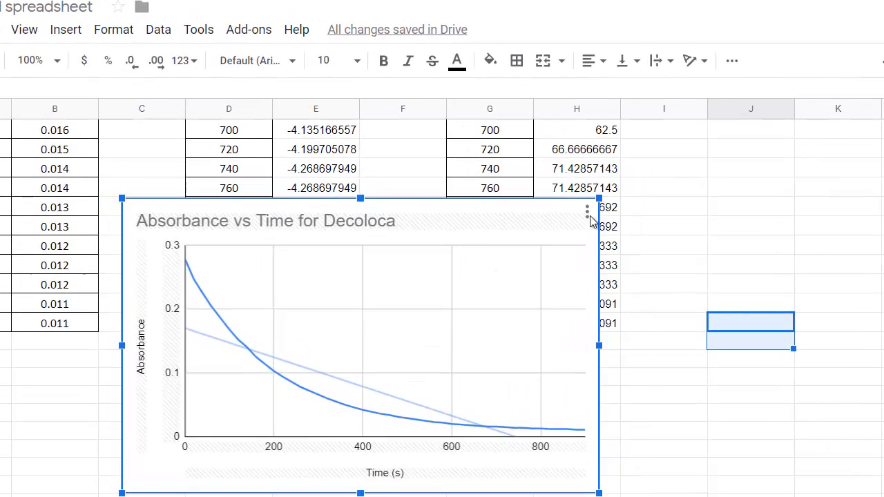
left_click_drag(505, 227, 215, 430)
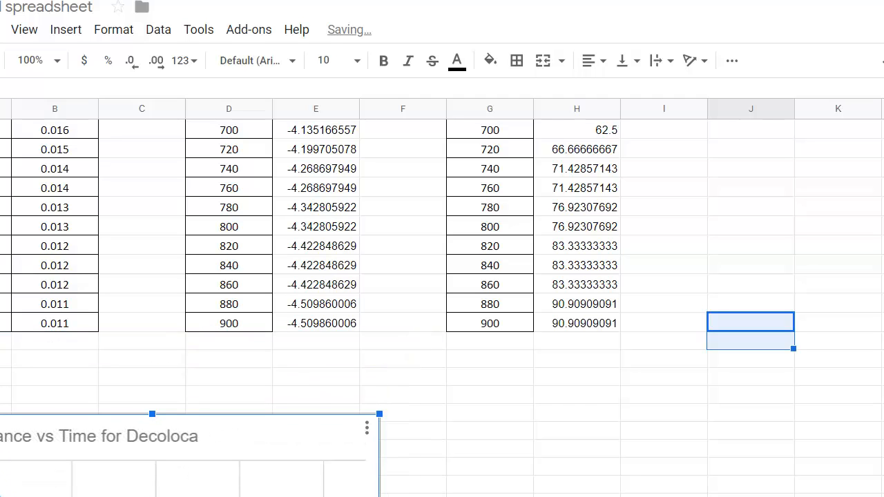
Step: Insert a chart of the second Time column and the ln(absorbance) data, covering times 0 to 900
left_click_drag(342, 326, 253, 160)
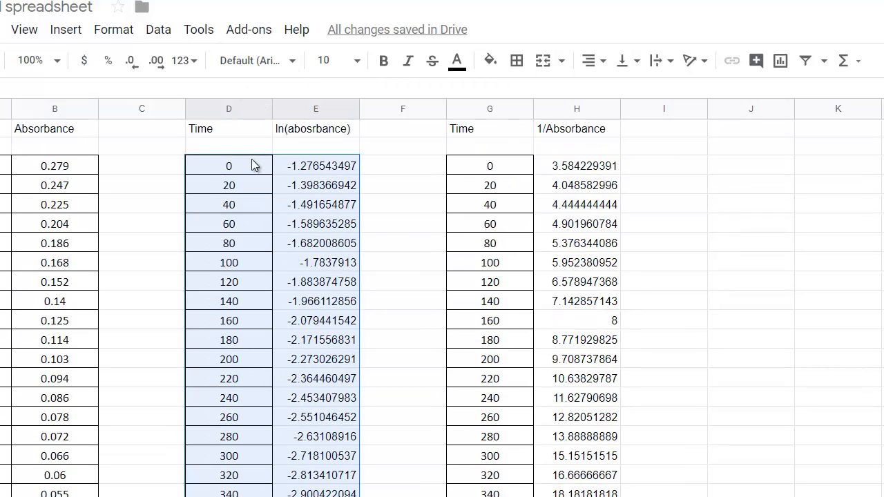
left_click(59, 43)
left_click(102, 269)
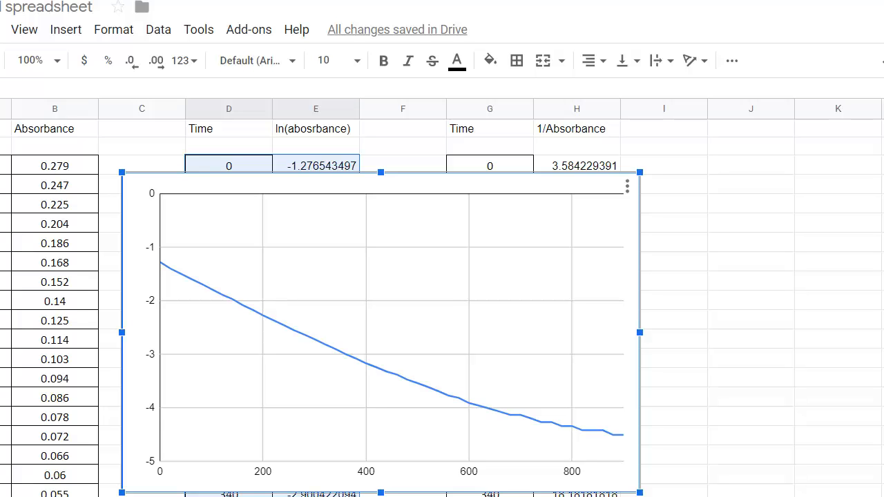
left_click(685, 121)
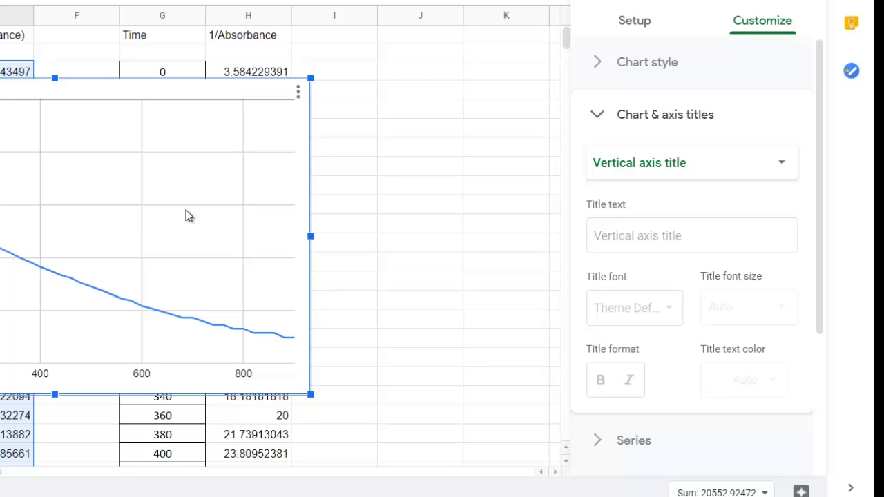
left_click(143, 223)
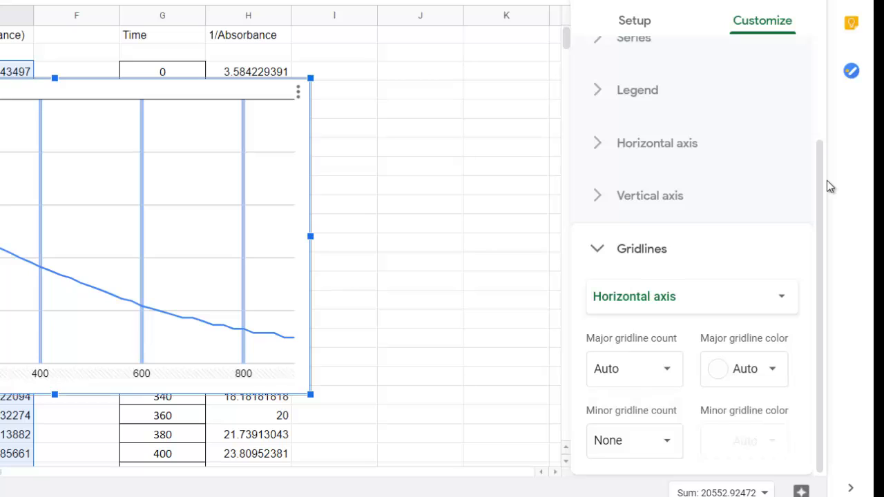
left_click(598, 248)
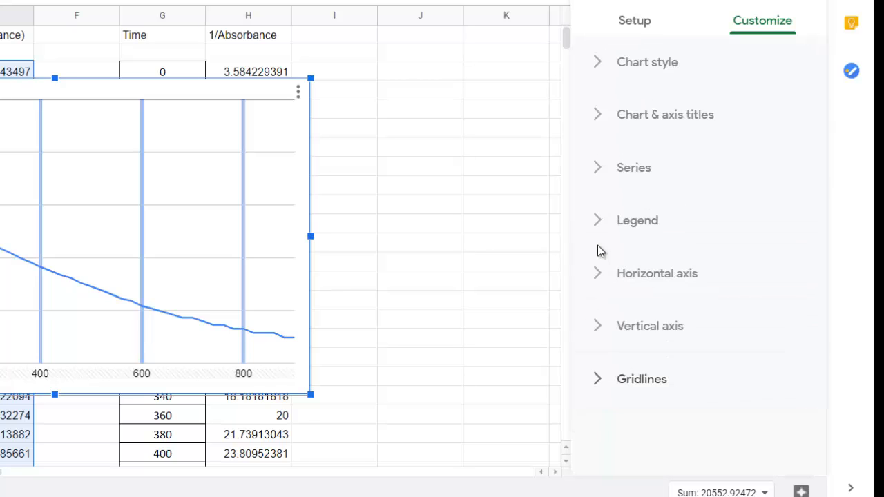
left_click(670, 121)
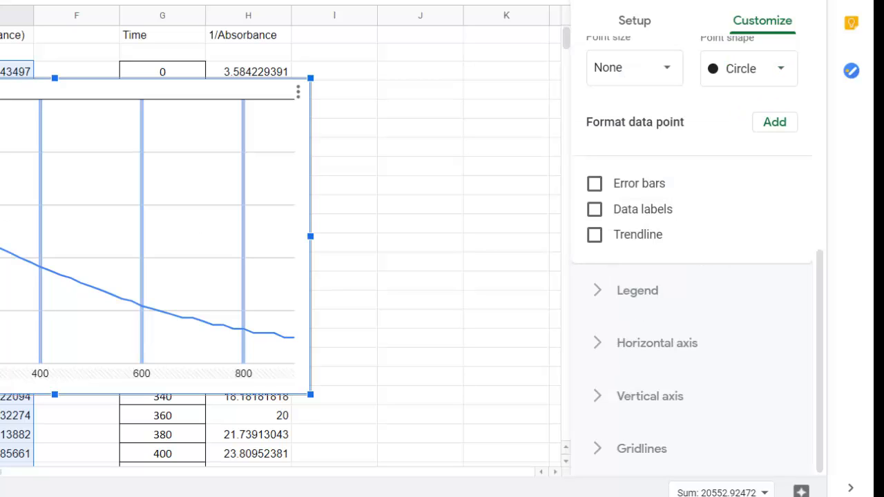
left_click(267, 118)
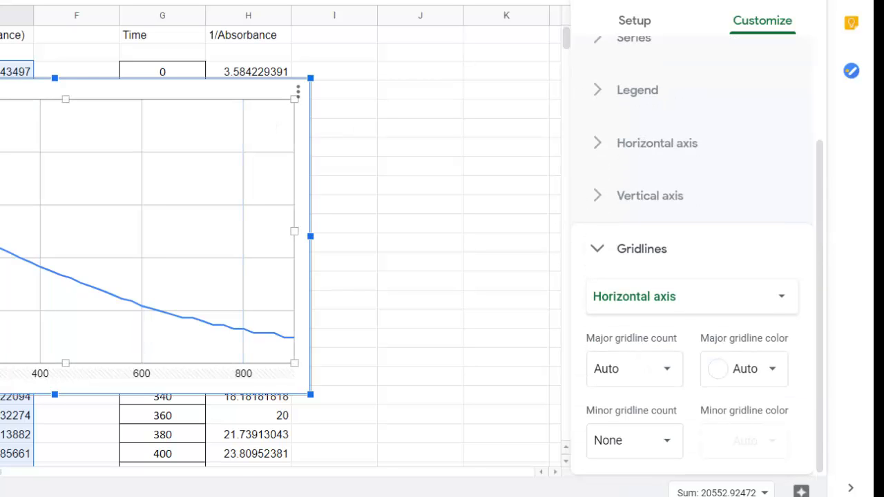
key("Escape")
Step: Shrink the ln(absorbance) chart and move it beside the 1/Absorbance data, across columns J to M at the top of the sheet
left_click(188, 258)
left_click_drag(311, 78, 574, 82)
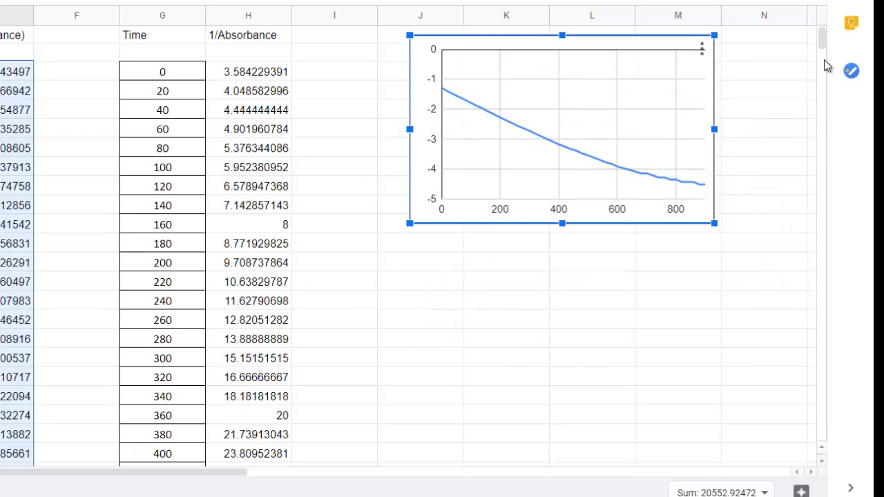
left_click_drag(819, 43, 821, 22)
double_click(516, 86)
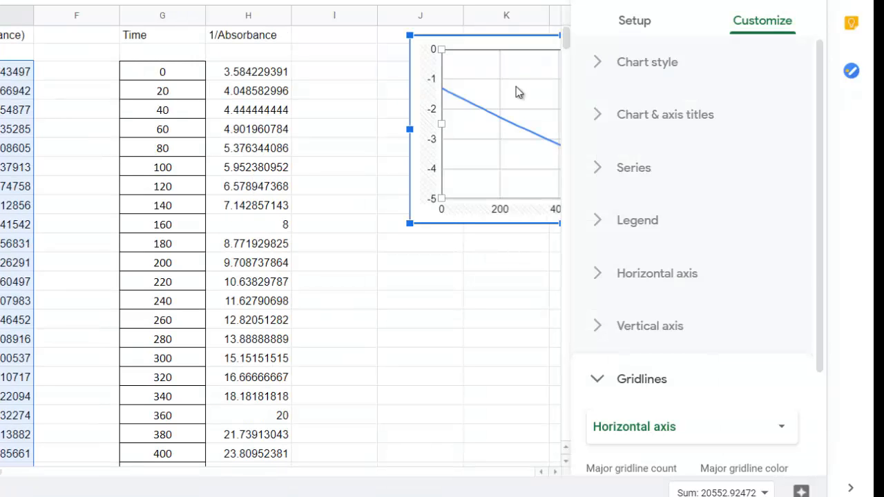
left_click(377, 316)
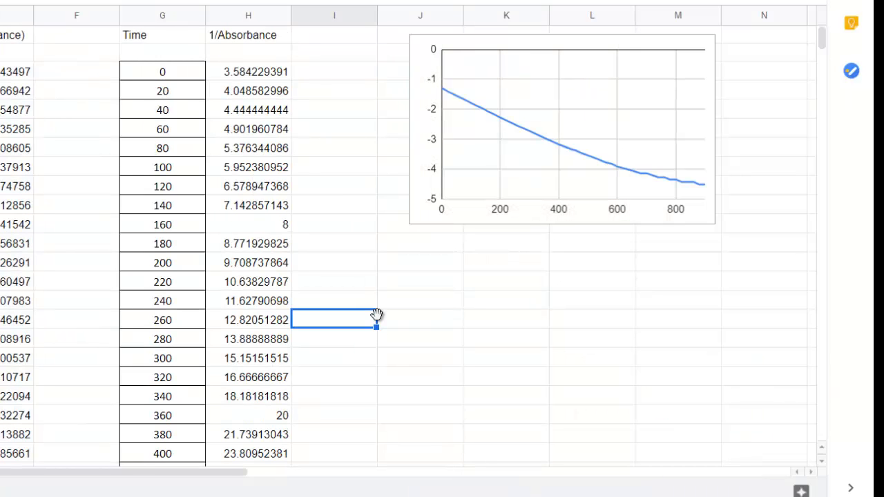